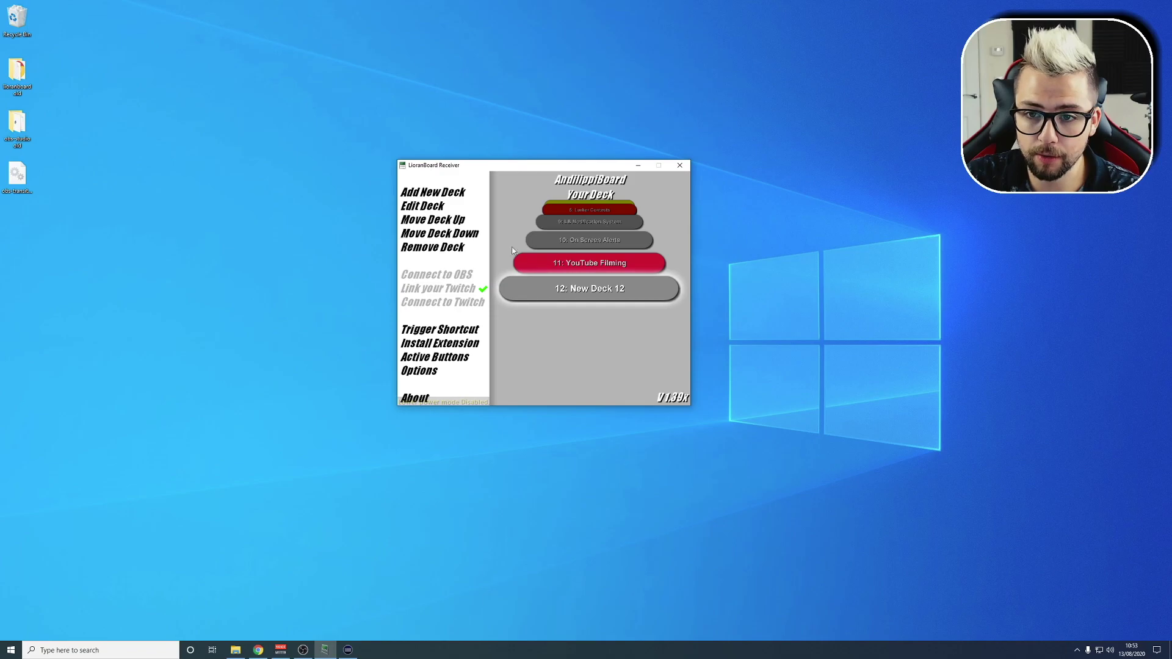
# Open New Deck 12 for editing and create a blank button named "test" in its first grid cell
pyautogui.doubleClick(590, 288)
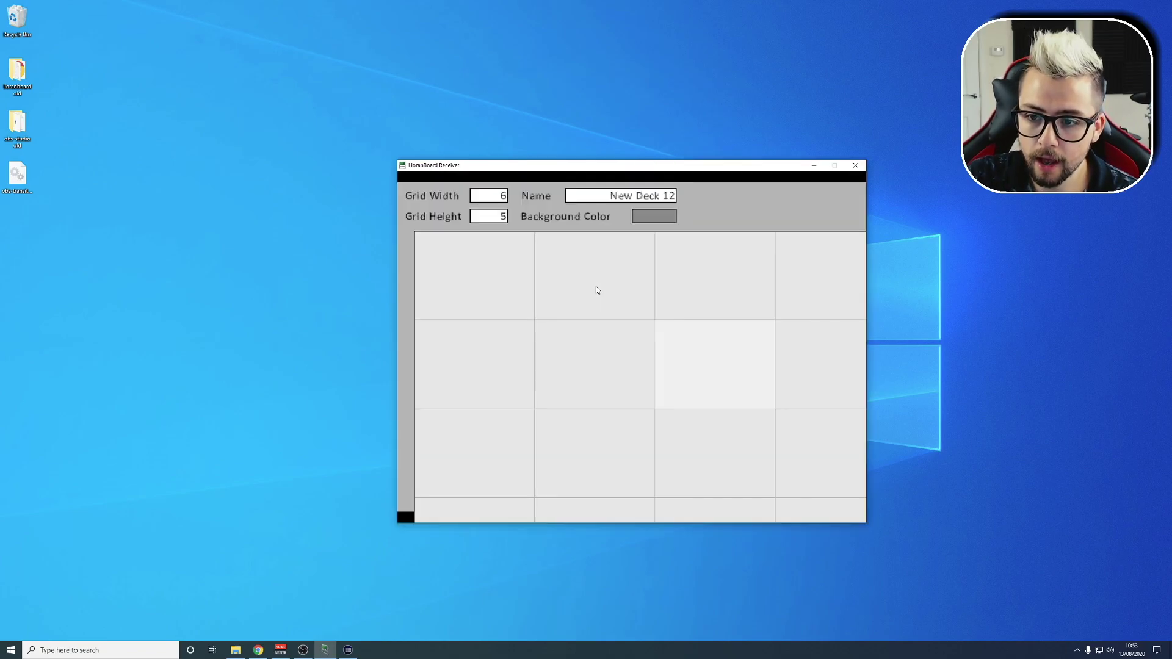
pyautogui.click(443, 244)
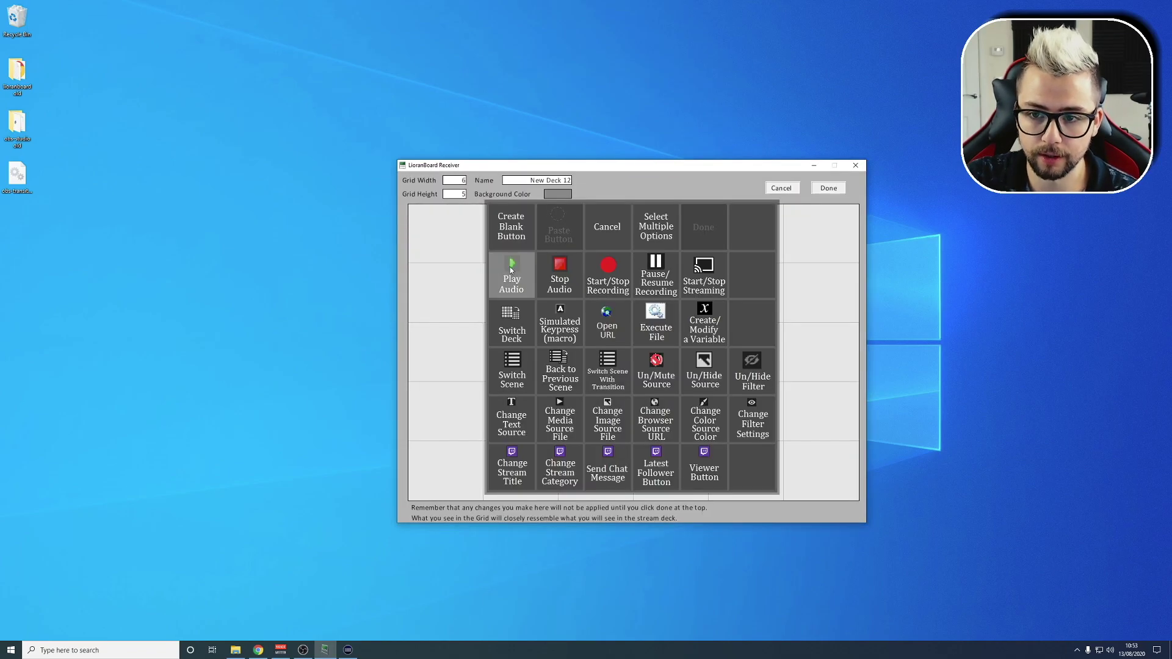
pyautogui.click(513, 225)
pyautogui.click(673, 213)
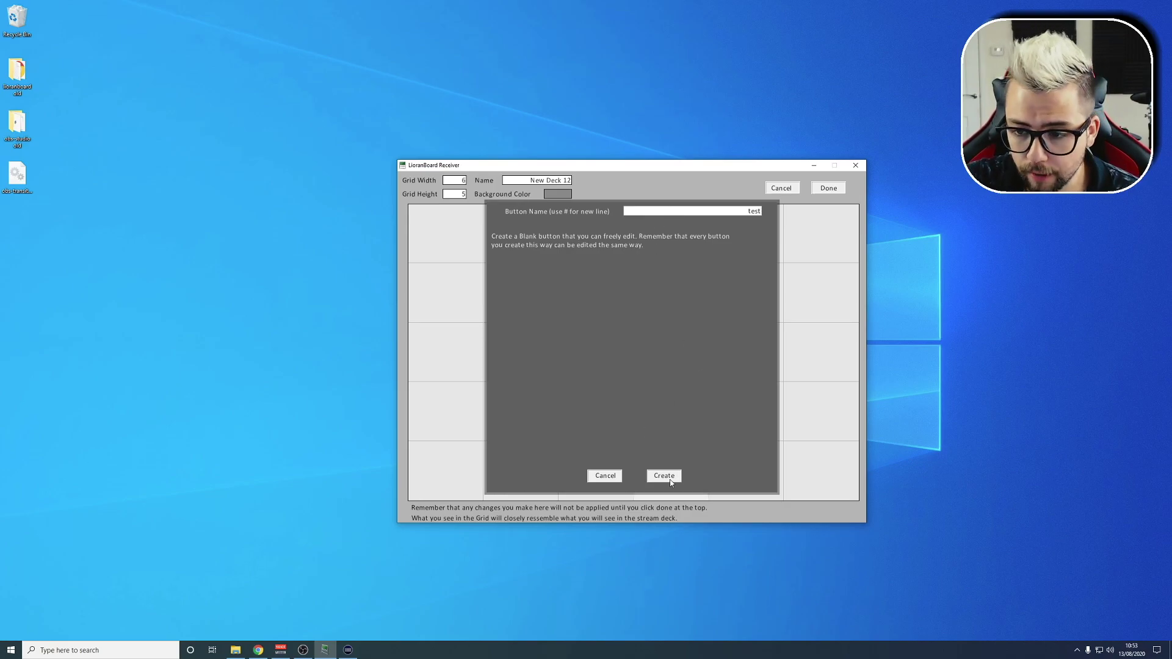
pyautogui.click(664, 476)
# Add a "Twitch: Chat Message" command to the test button with the message "This is a test"
pyautogui.rightClick(443, 224)
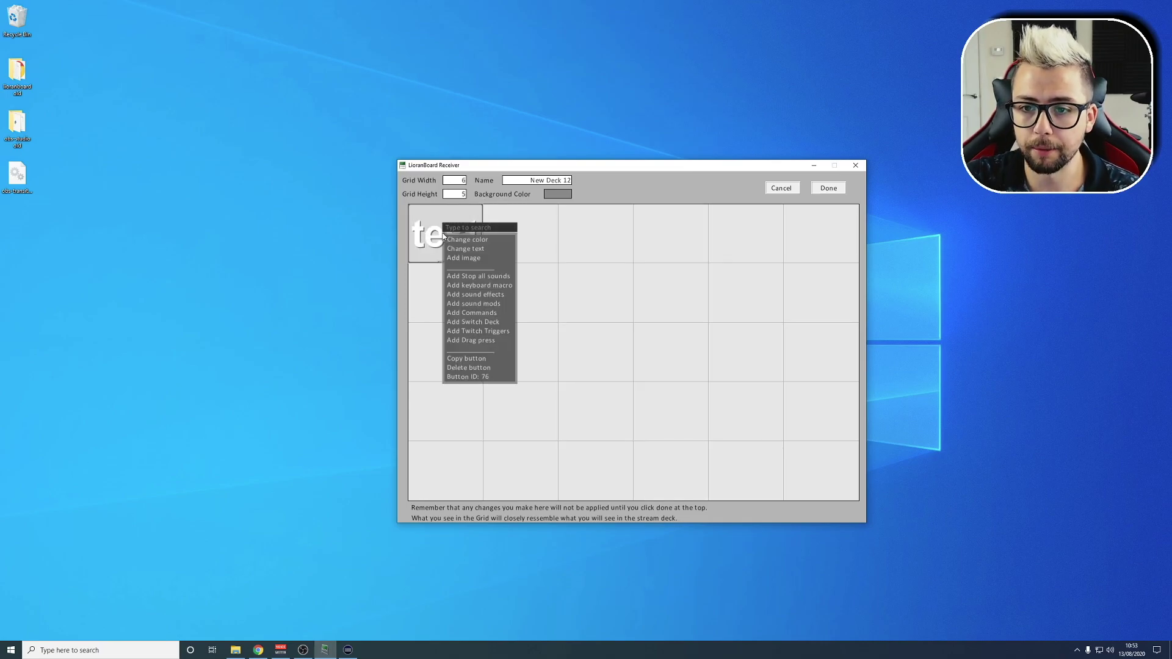
pyautogui.click(484, 312)
pyautogui.click(628, 269)
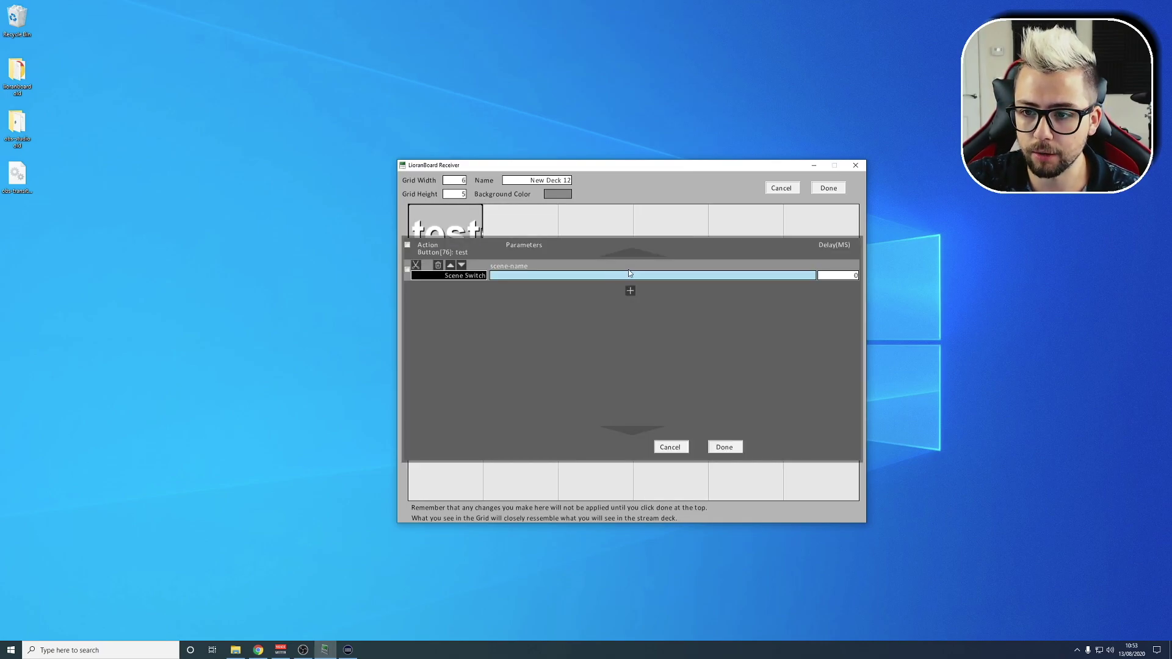
pyautogui.click(464, 275)
pyautogui.write('tw')
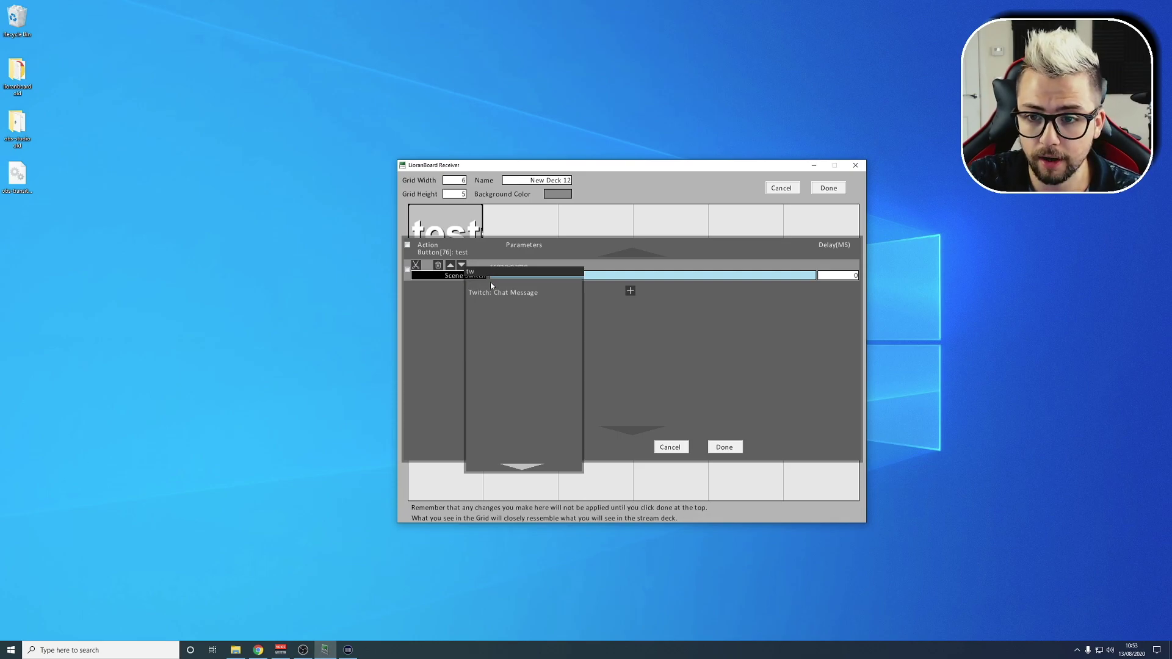
pyautogui.click(497, 293)
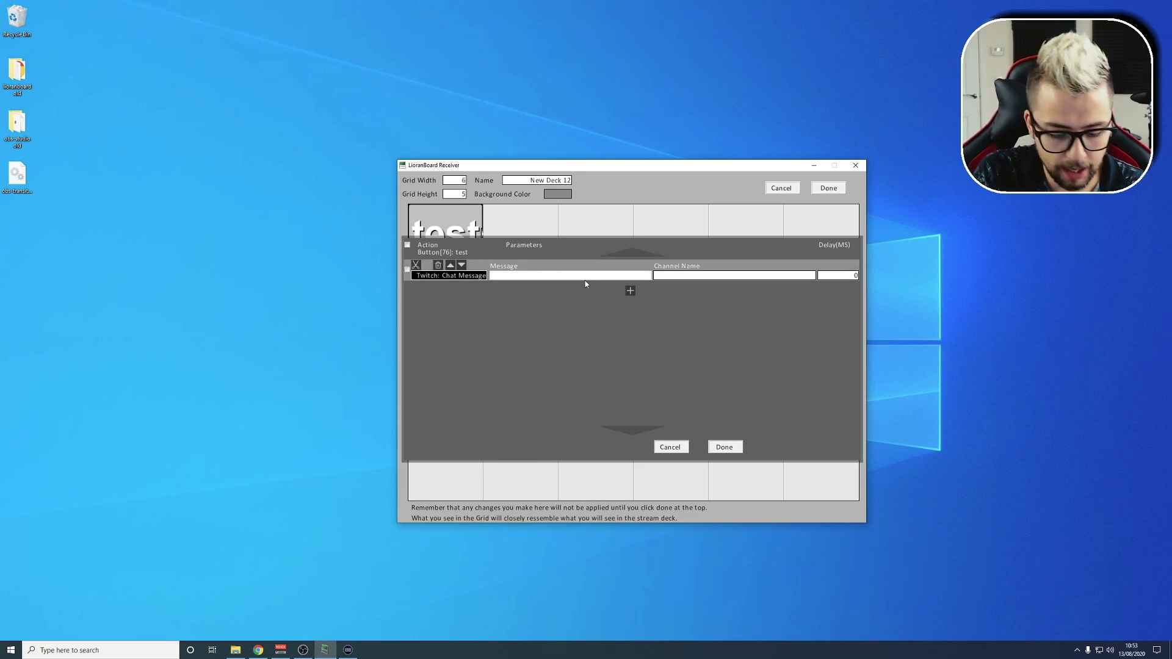
pyautogui.write('This is a test')
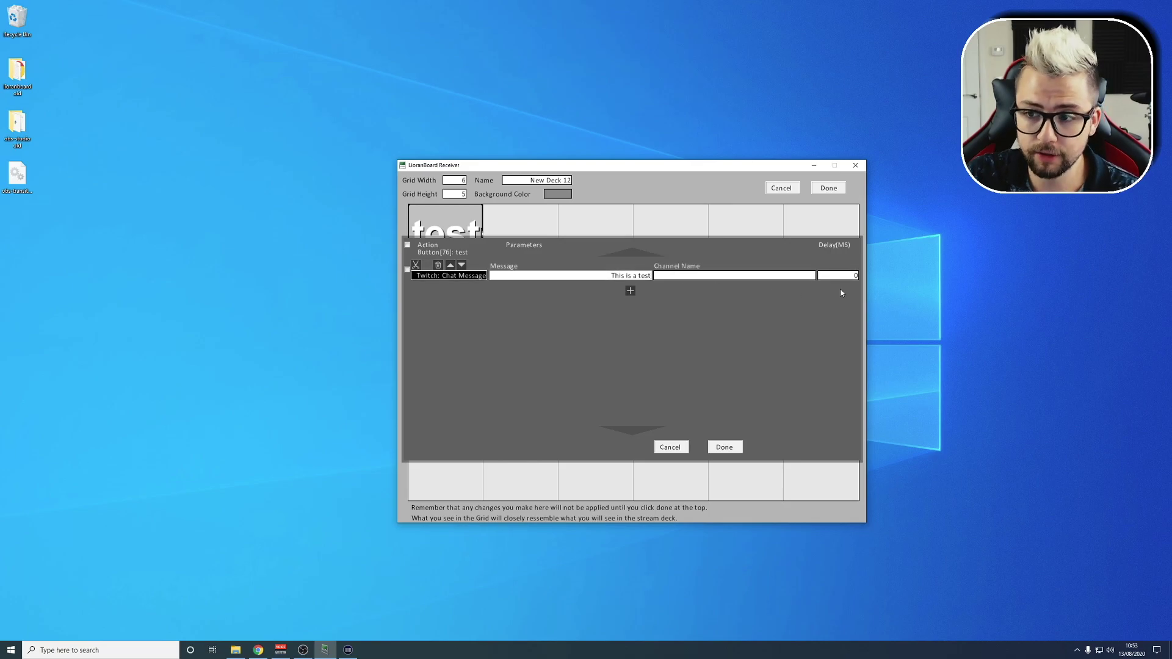
pyautogui.click(725, 447)
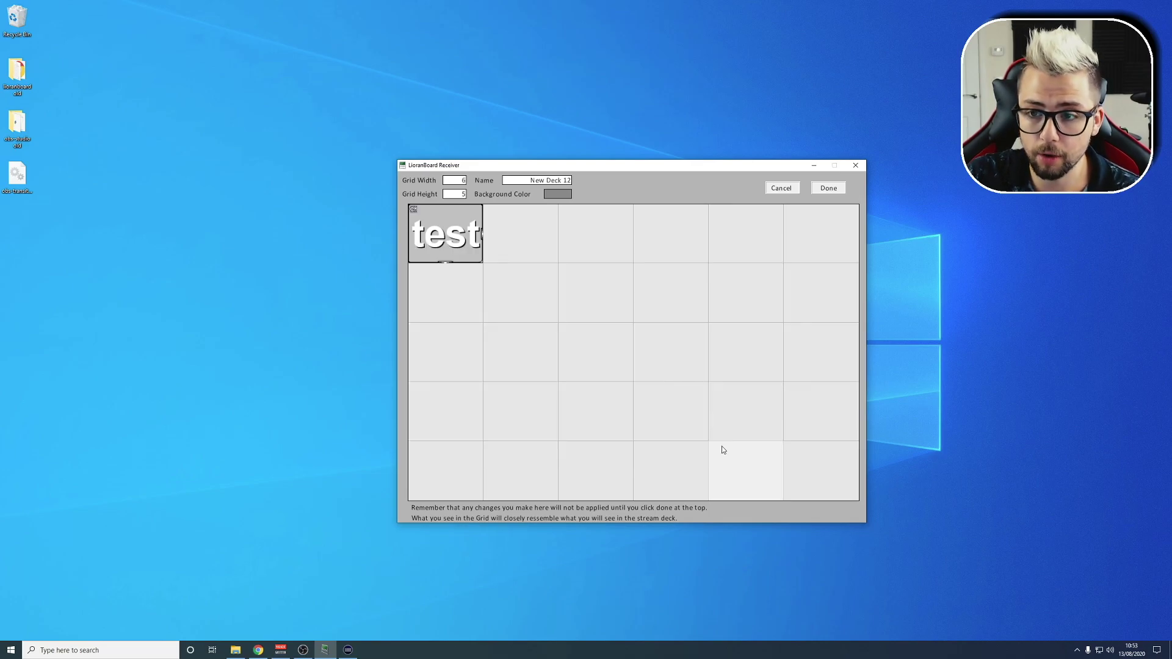
# Look up the test button's ID and save the deck changes
pyautogui.rightClick(448, 240)
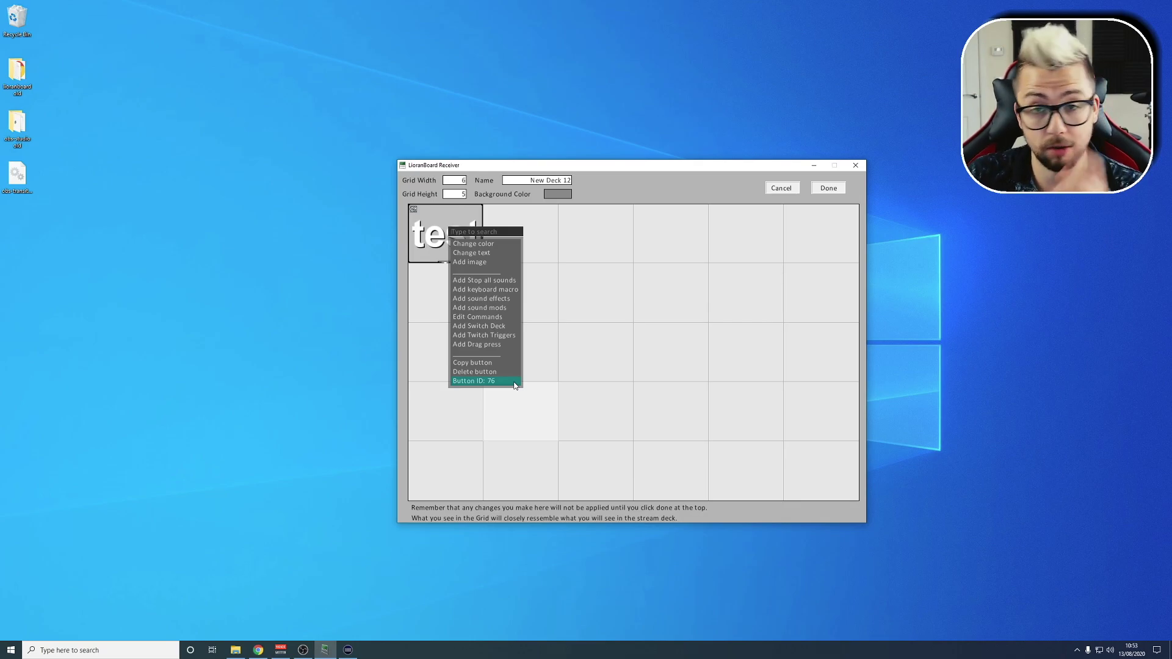
pyautogui.click(829, 188)
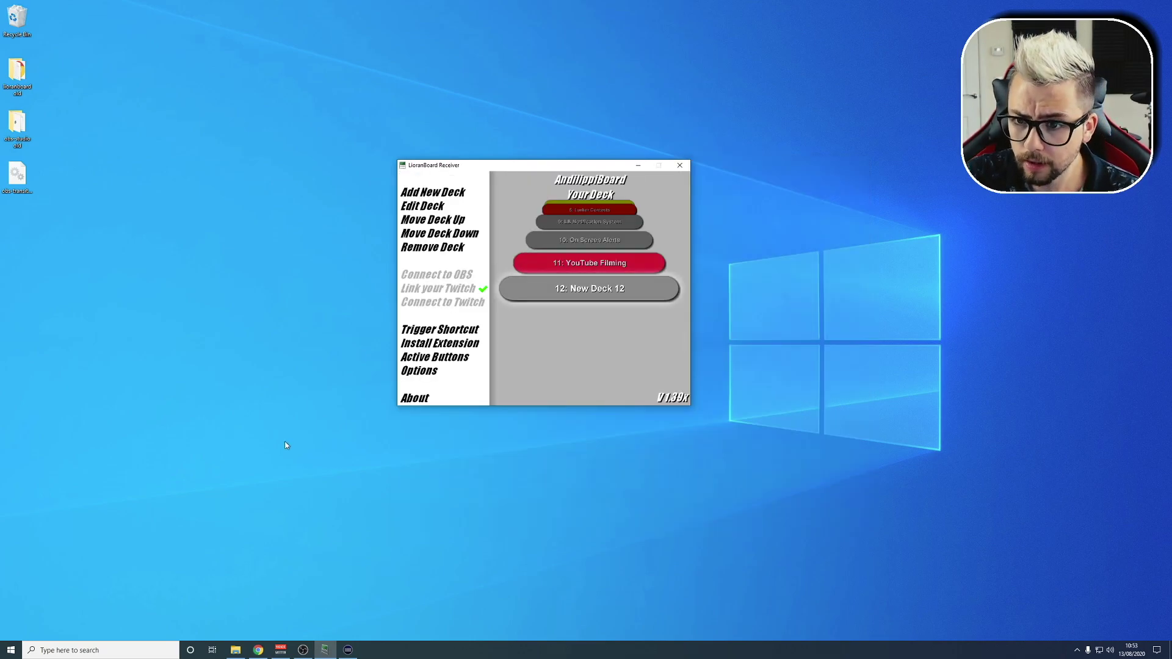
# Add a keyboard trigger shortcut of Ctrl+Shift+F12 for button ID 76 and save the trigger shortcuts
pyautogui.click(442, 329)
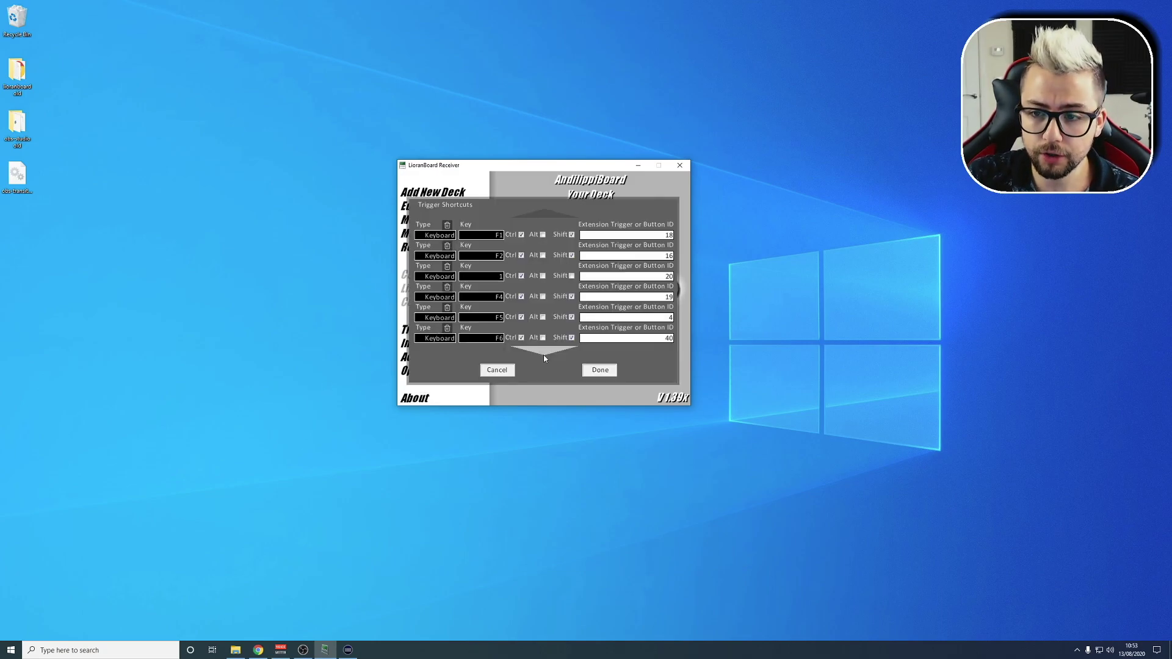
pyautogui.scroll(-6, 512, 321)
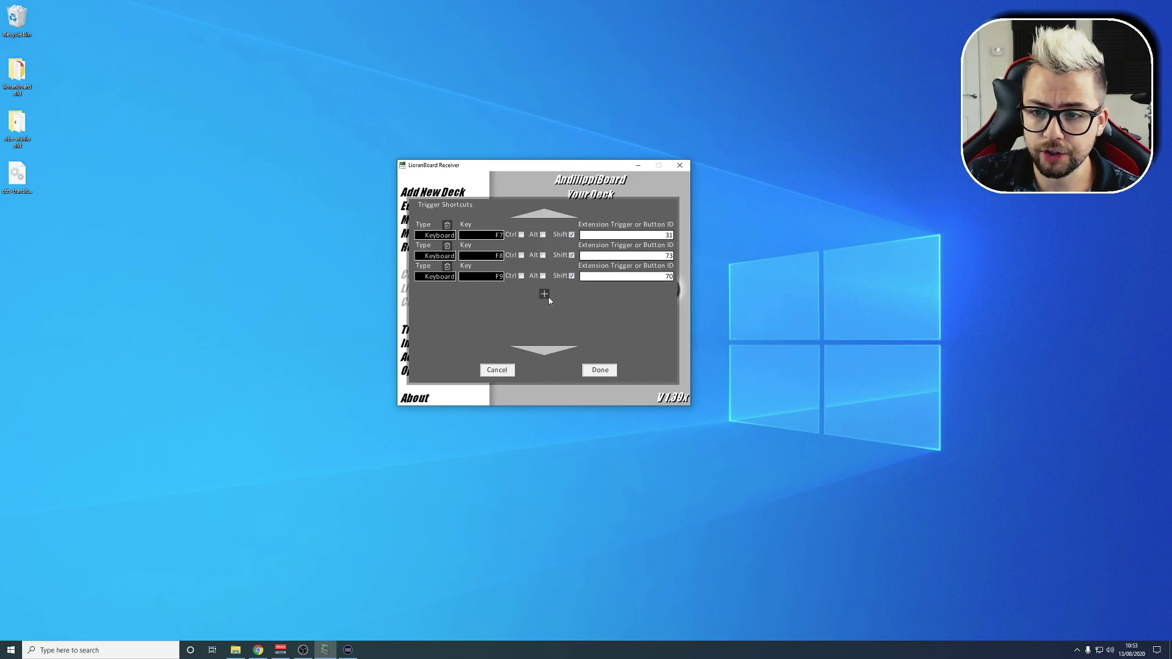
pyautogui.click(544, 295)
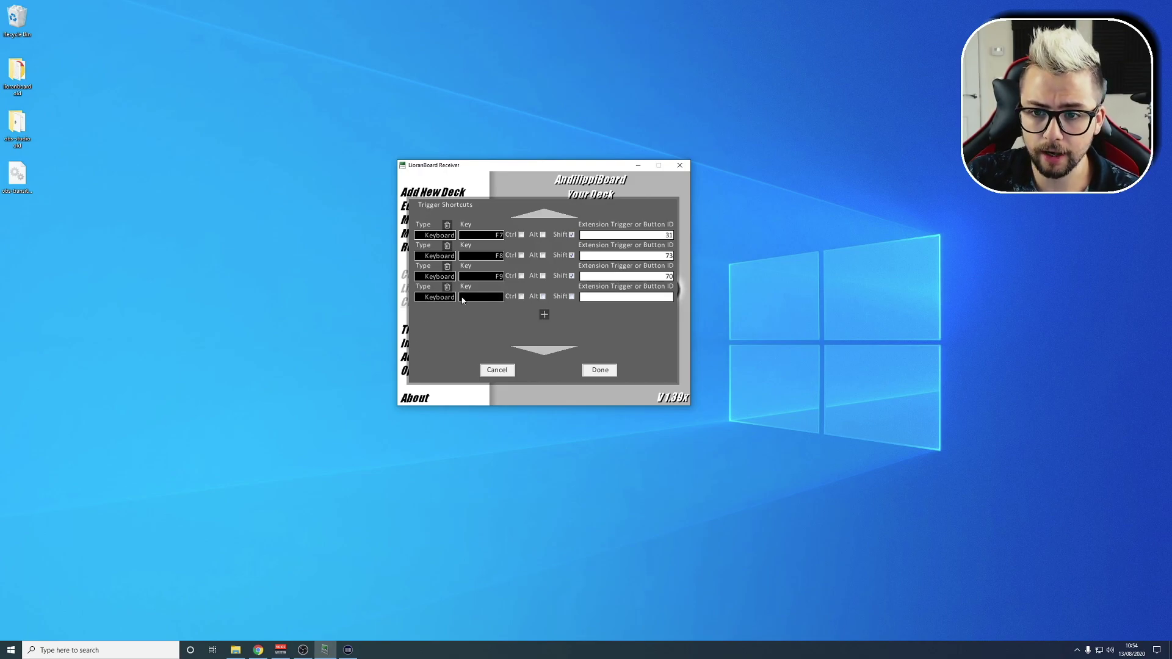
pyautogui.click(495, 298)
pyautogui.press('F12')
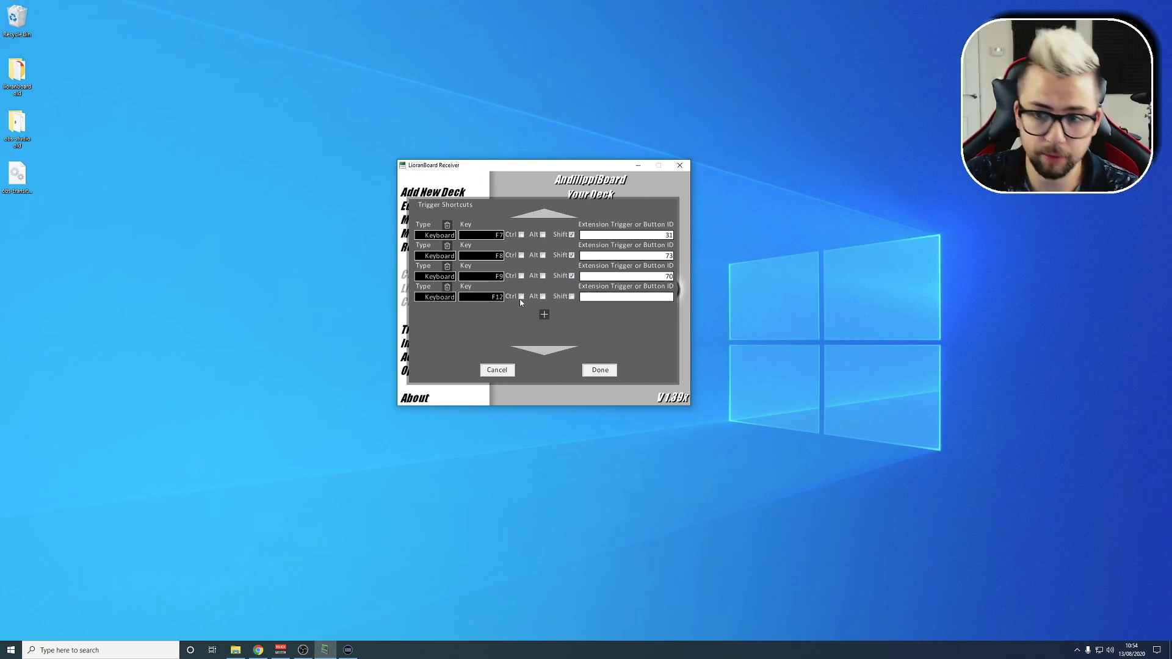
pyautogui.click(521, 296)
pyautogui.click(572, 296)
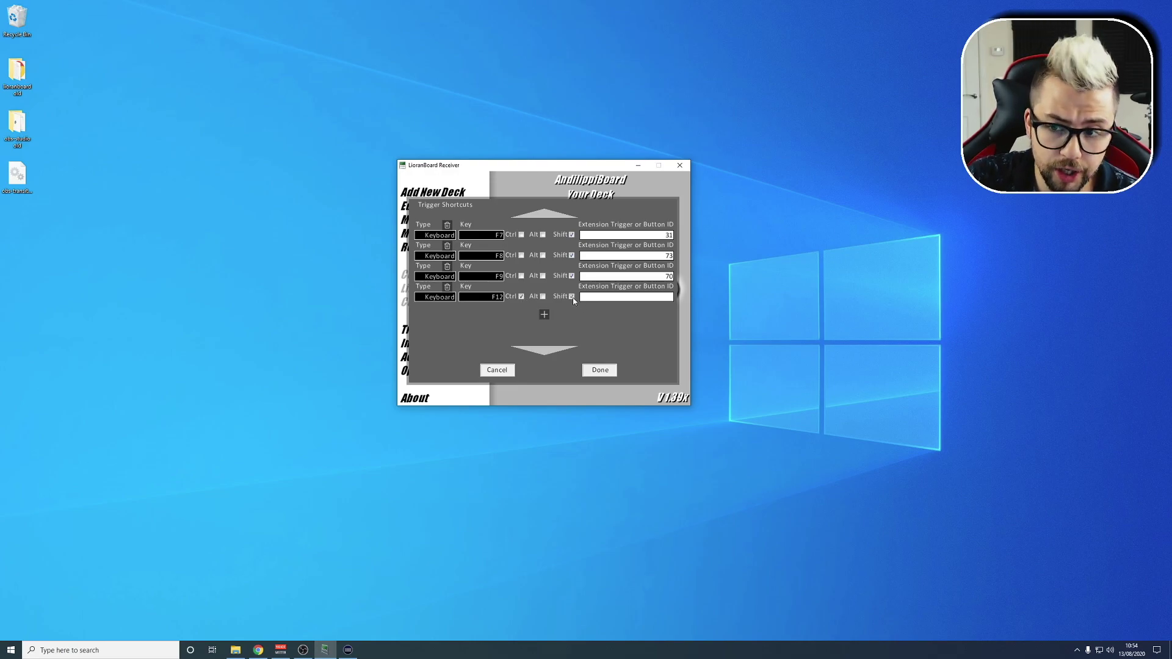
pyautogui.click(647, 299)
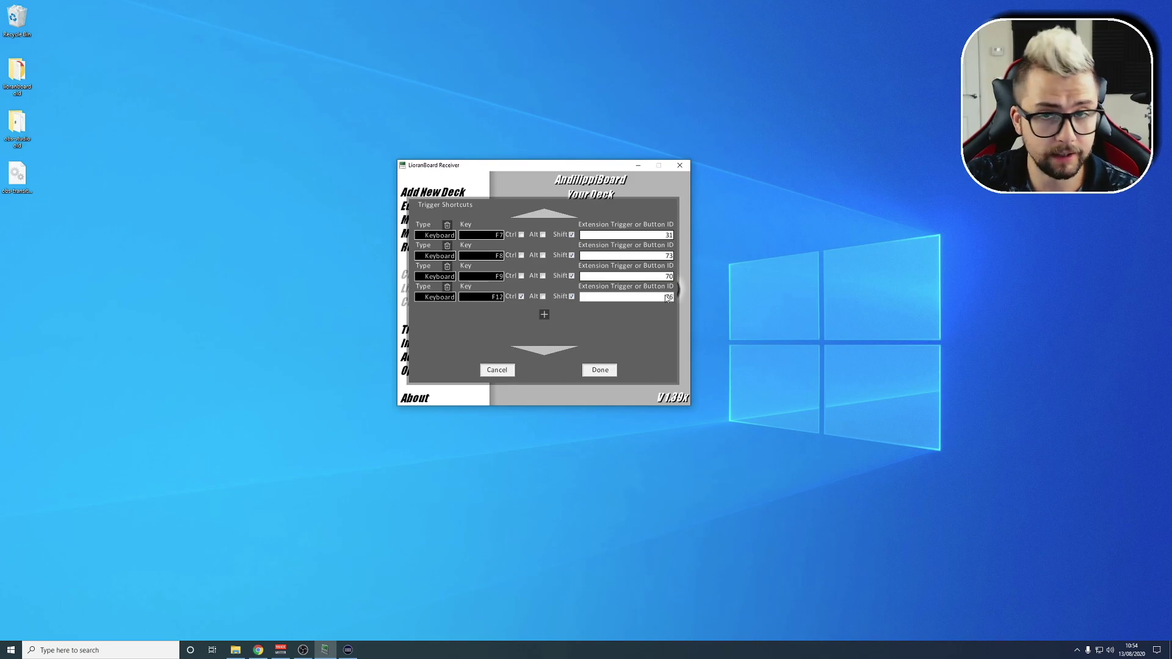
pyautogui.click(600, 370)
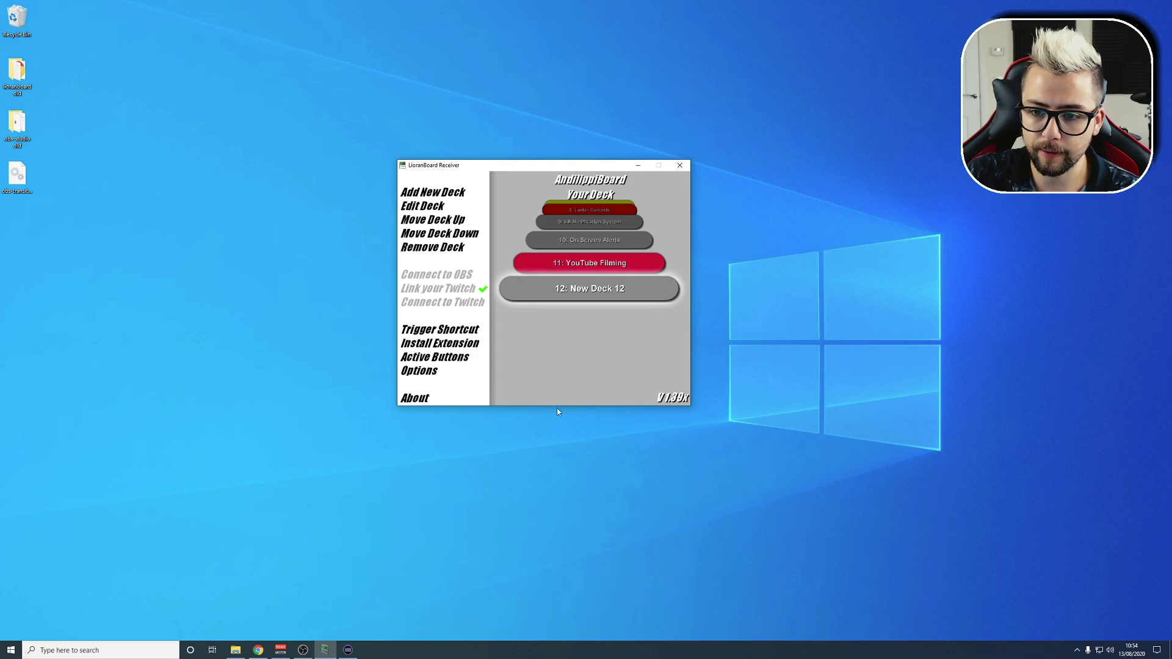
# Switch to OBS to check the Twitch stream chat for the test message, and minimize it
pyautogui.click(303, 652)
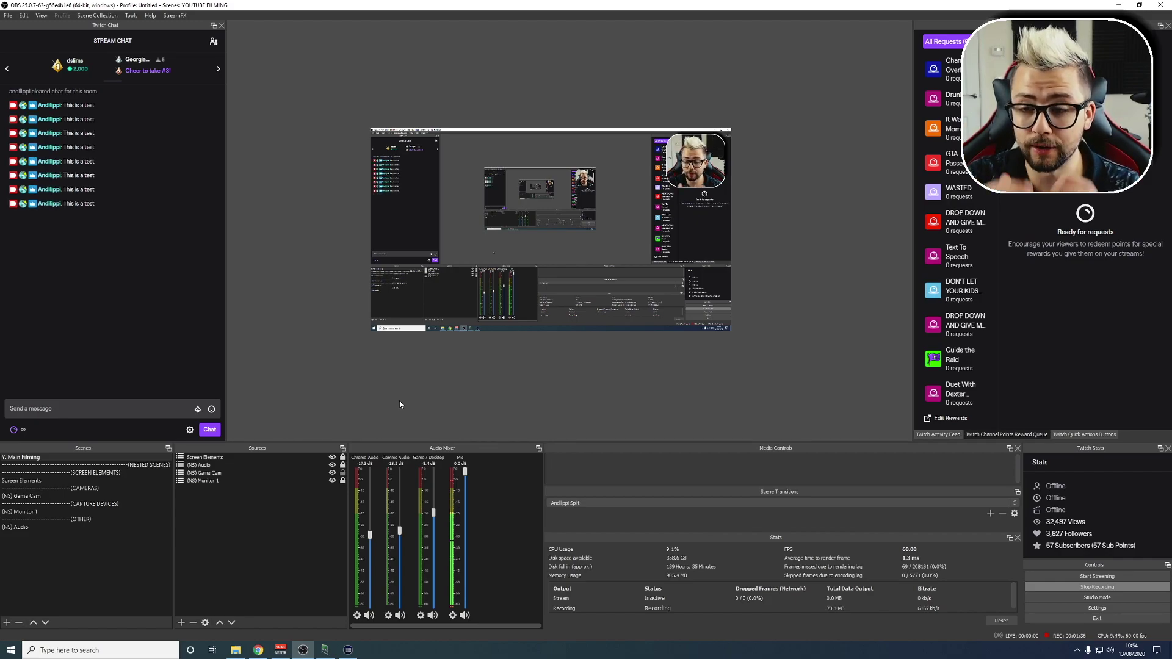
pyautogui.click(1117, 6)
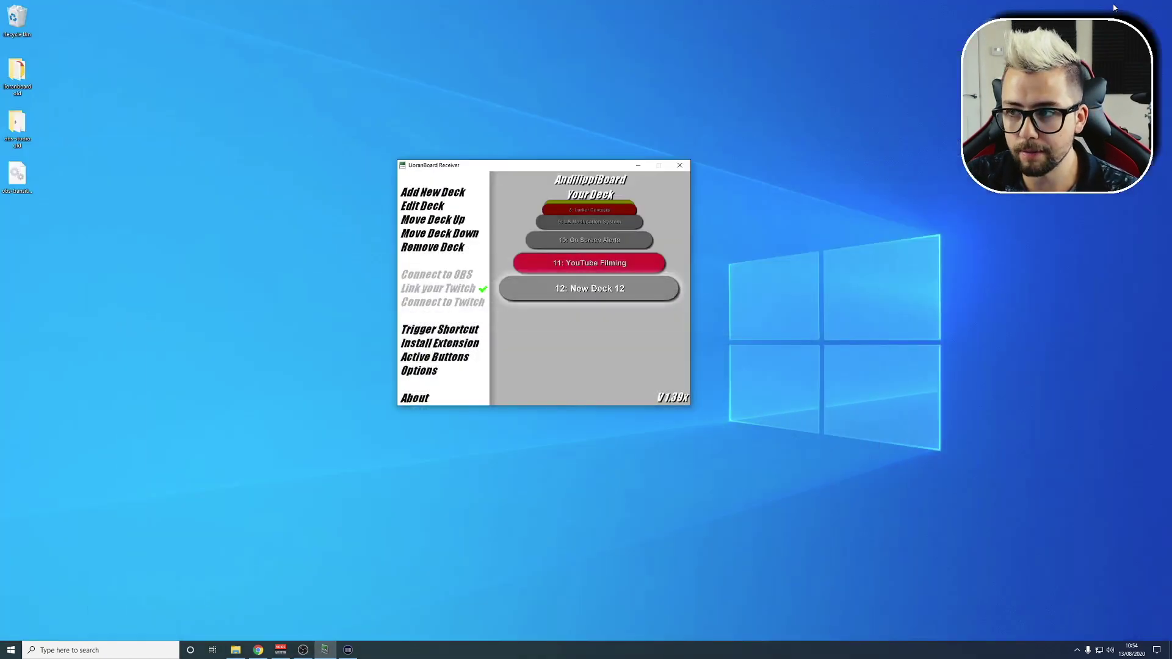
# Switch to Stream Deck, move its window toward the middle of the desktop, and review which action categories are enabled
pyautogui.click(348, 650)
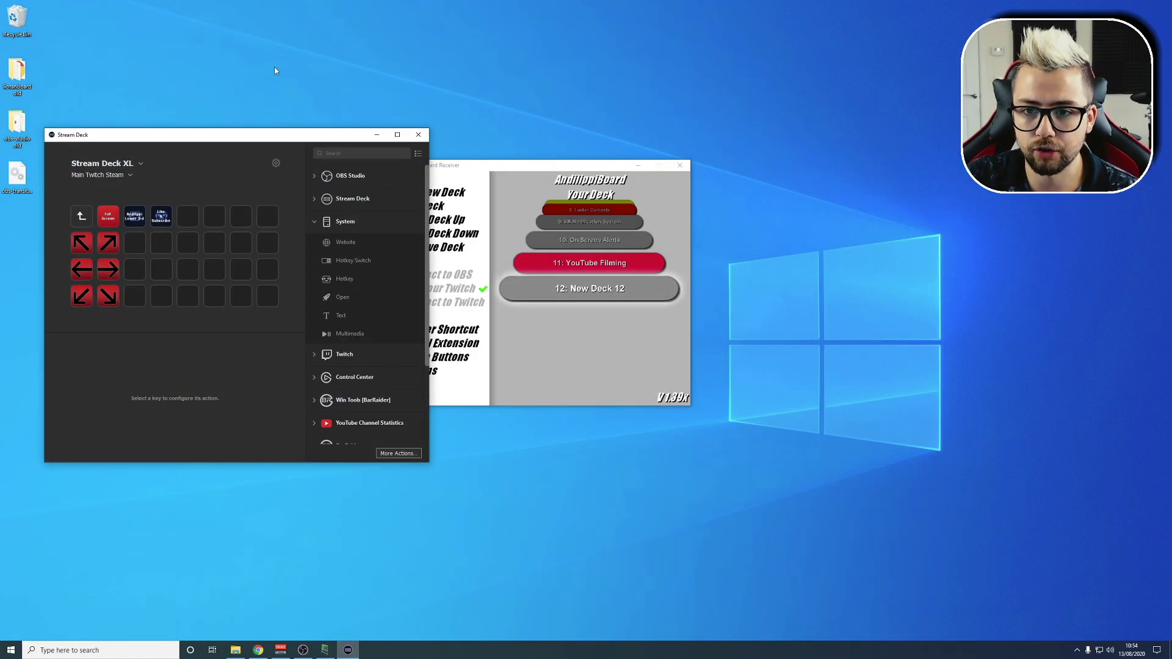
pyautogui.moveTo(218, 139); pyautogui.dragTo(552, 117)
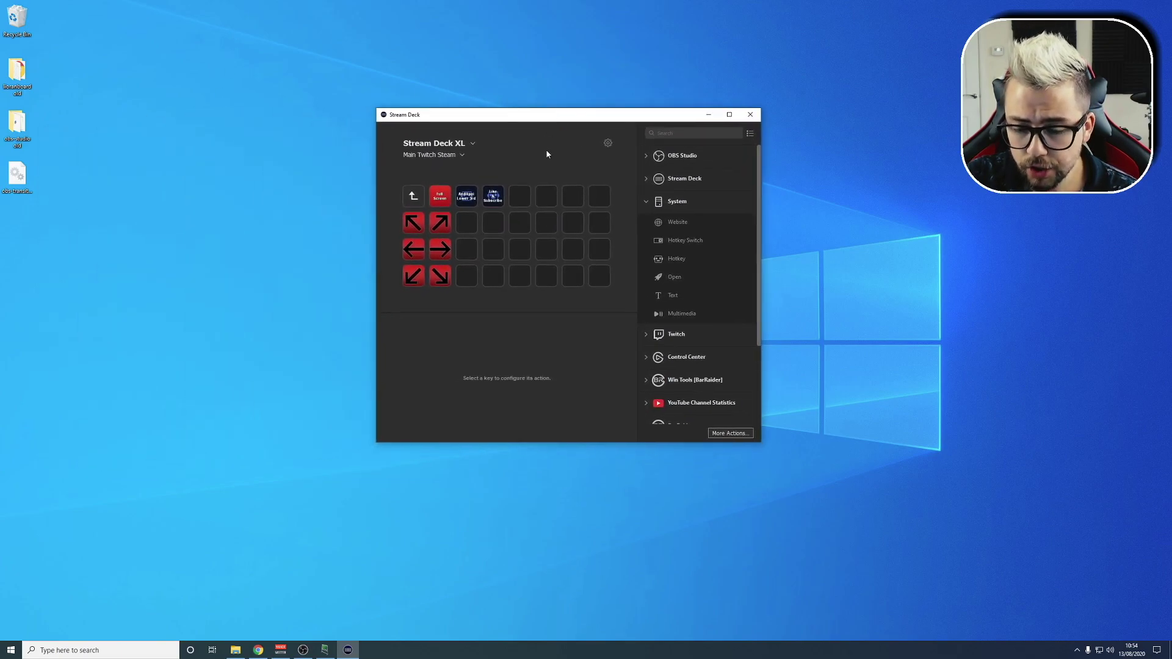
pyautogui.click(647, 202)
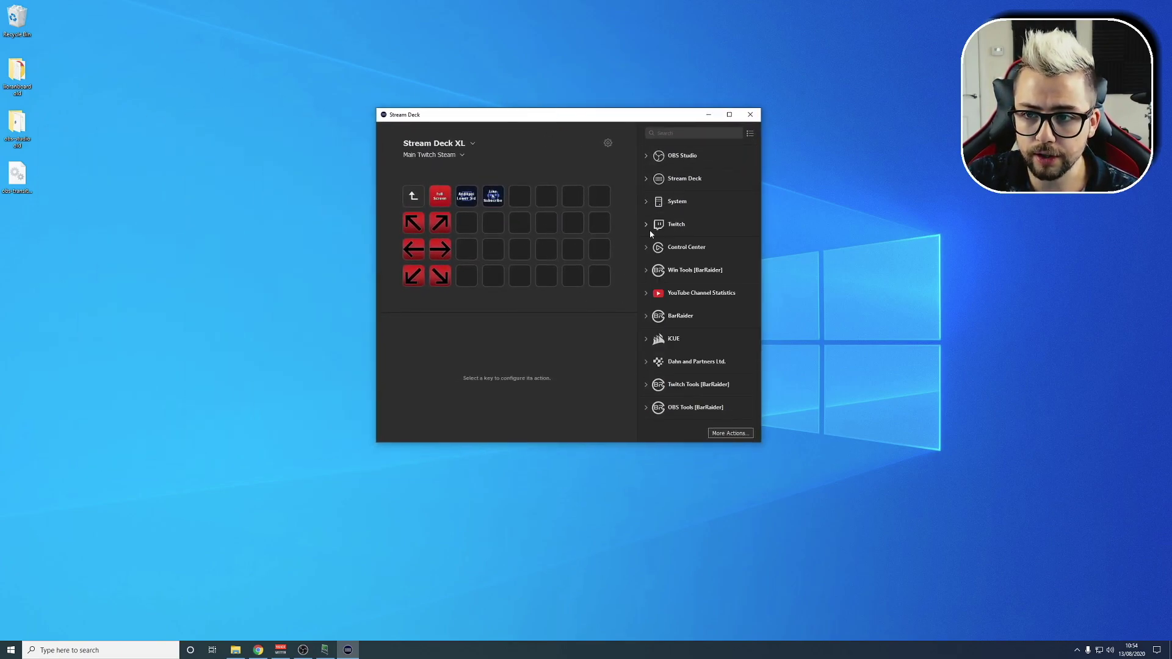
pyautogui.click(750, 134)
pyautogui.click(749, 135)
pyautogui.click(749, 133)
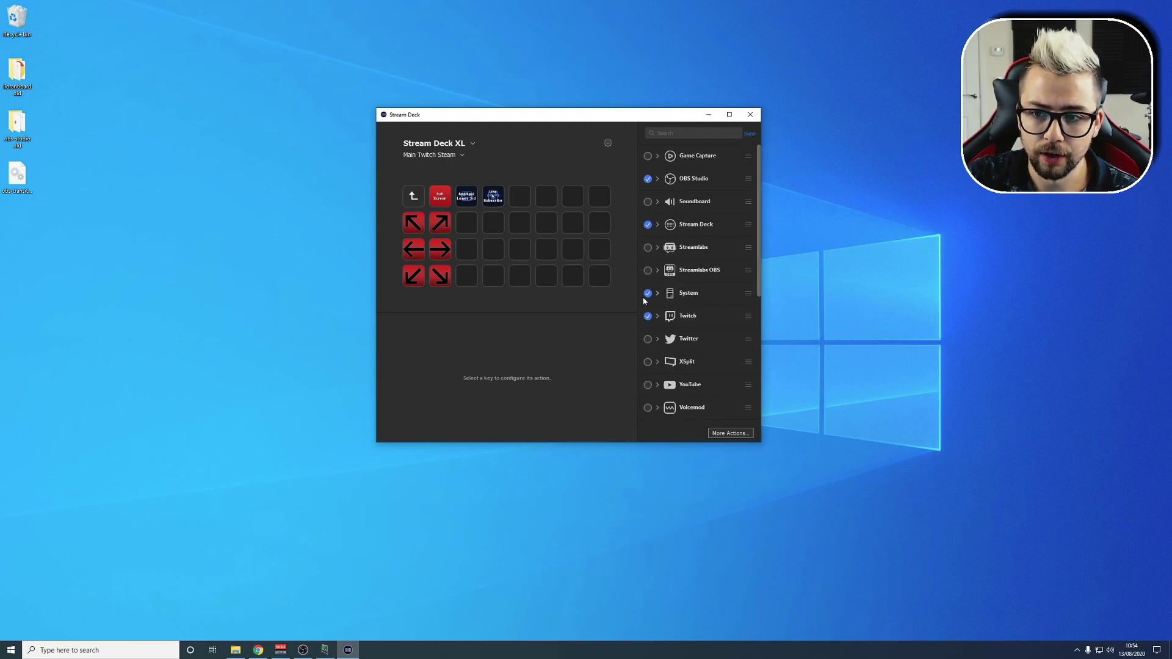
pyautogui.click(749, 134)
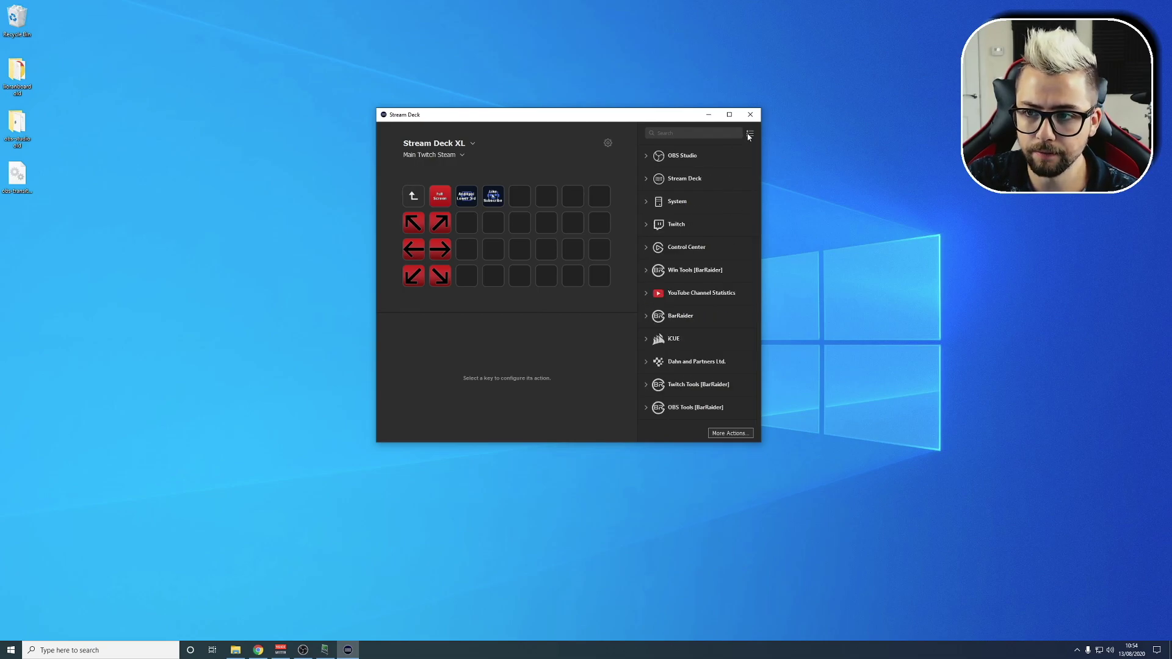
# Place a System Hotkey action on the seventh key of the third row, titled "Test text", with the hotkey Ctrl+Shift+F12
pyautogui.click(649, 203)
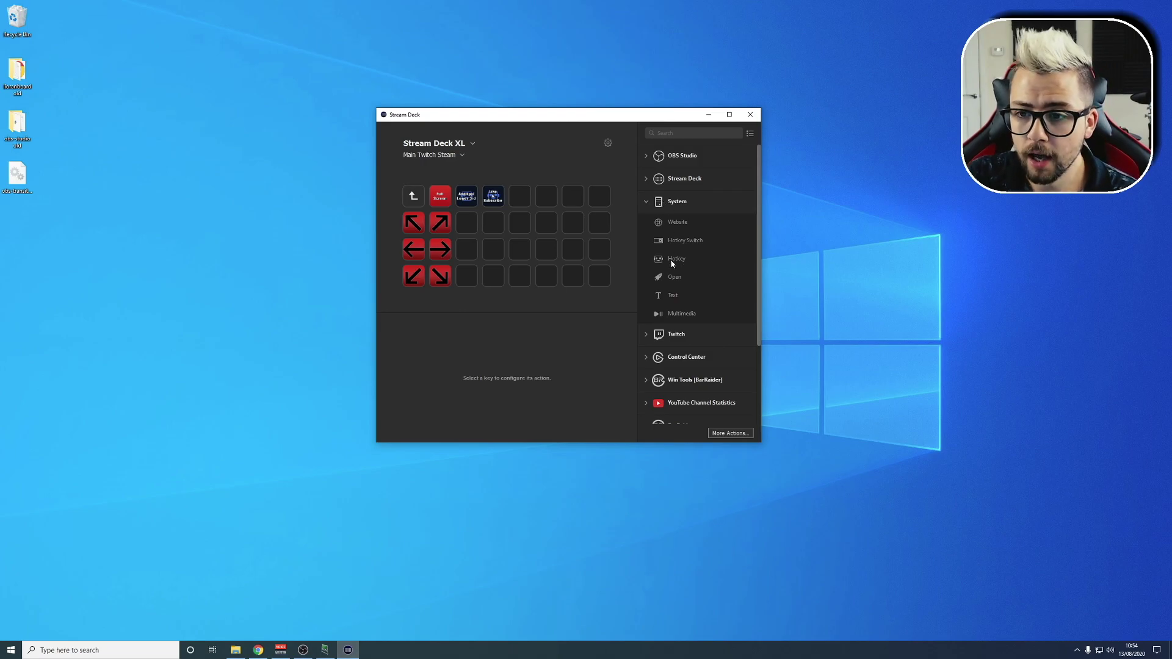
pyautogui.moveTo(672, 261); pyautogui.dragTo(572, 249)
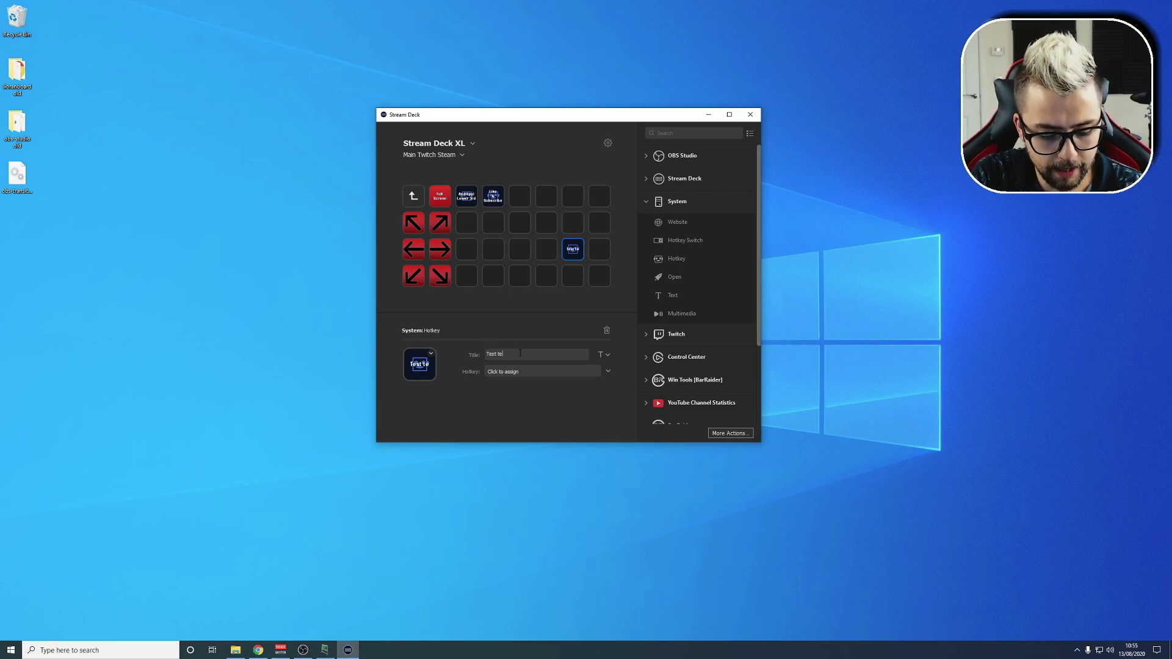
pyautogui.click(529, 374)
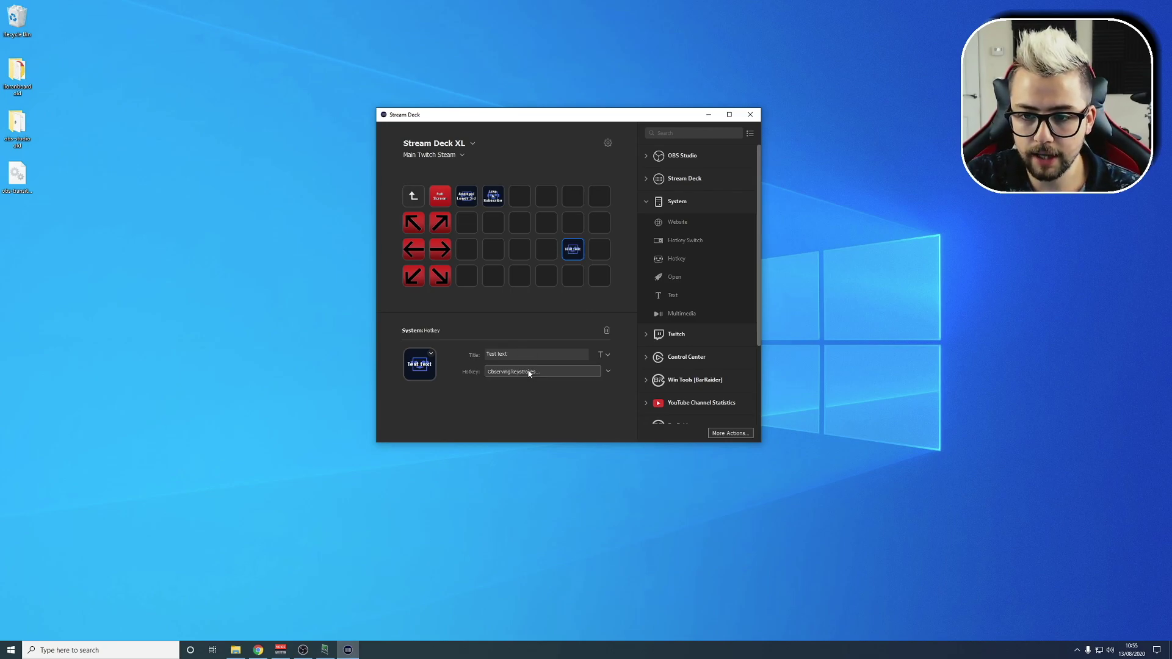
pyautogui.press('ctrl')
pyautogui.hotkey('ctrl', 'shift', 'F12')
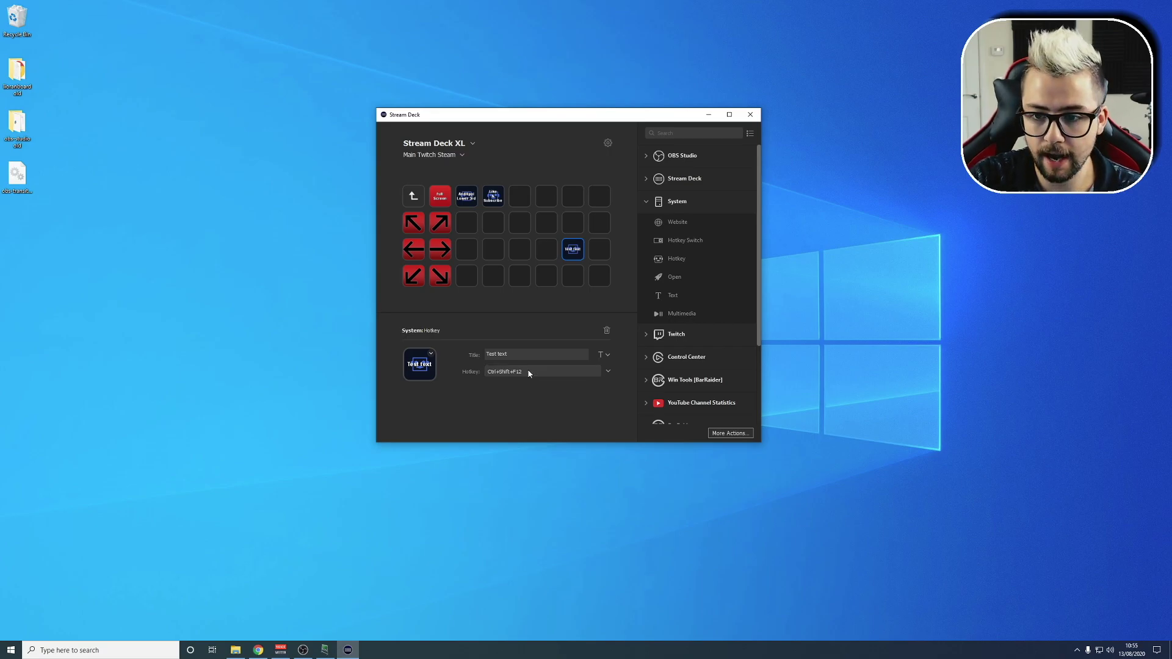
# Switch to OBS to watch the Twitch stream chat while testing the new Stream Deck hotkey
pyautogui.click(305, 652)
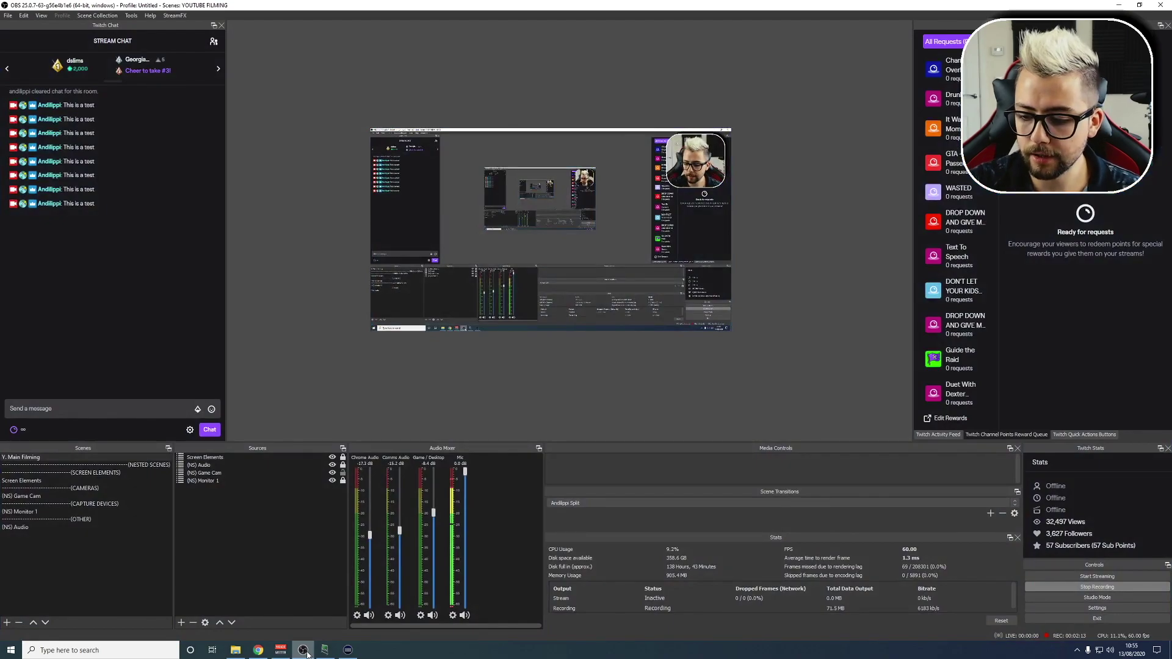